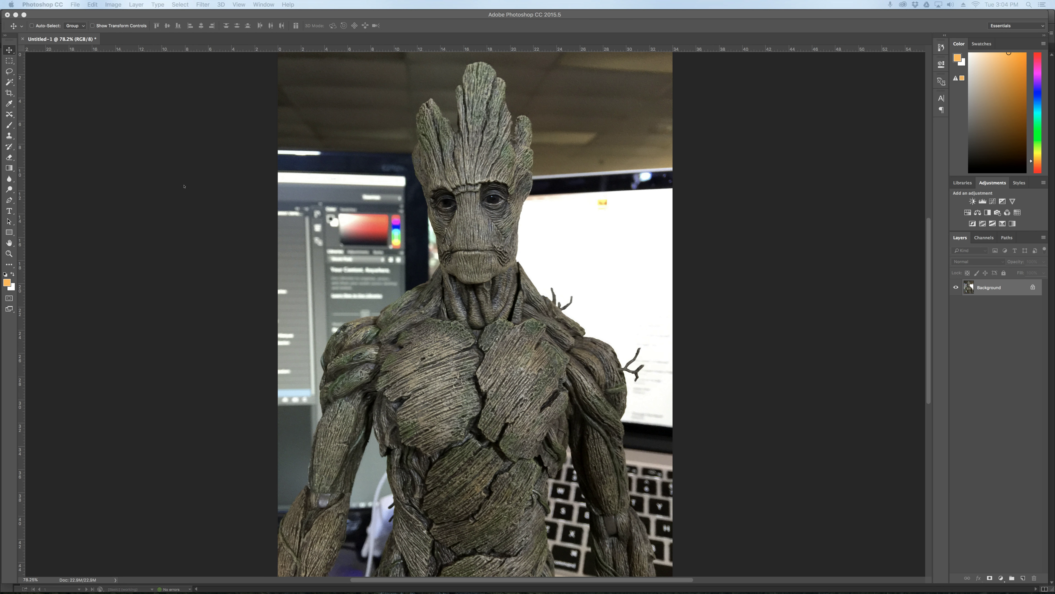
# Choose the plain Lasso Tool from the Lasso tool flyout in the toolbar.
pyautogui.click(10, 71)
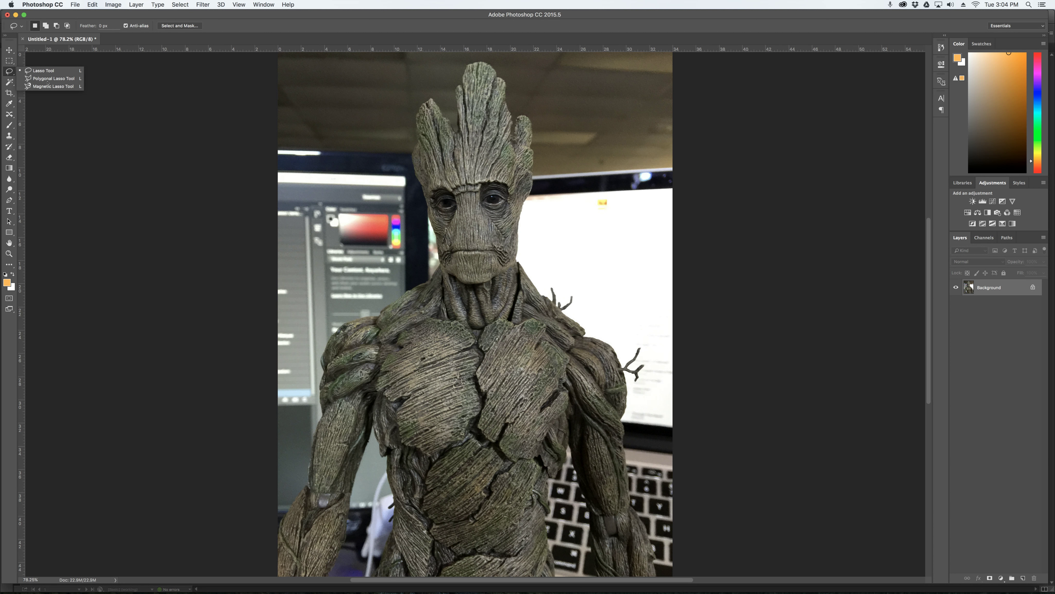
pyautogui.click(50, 71)
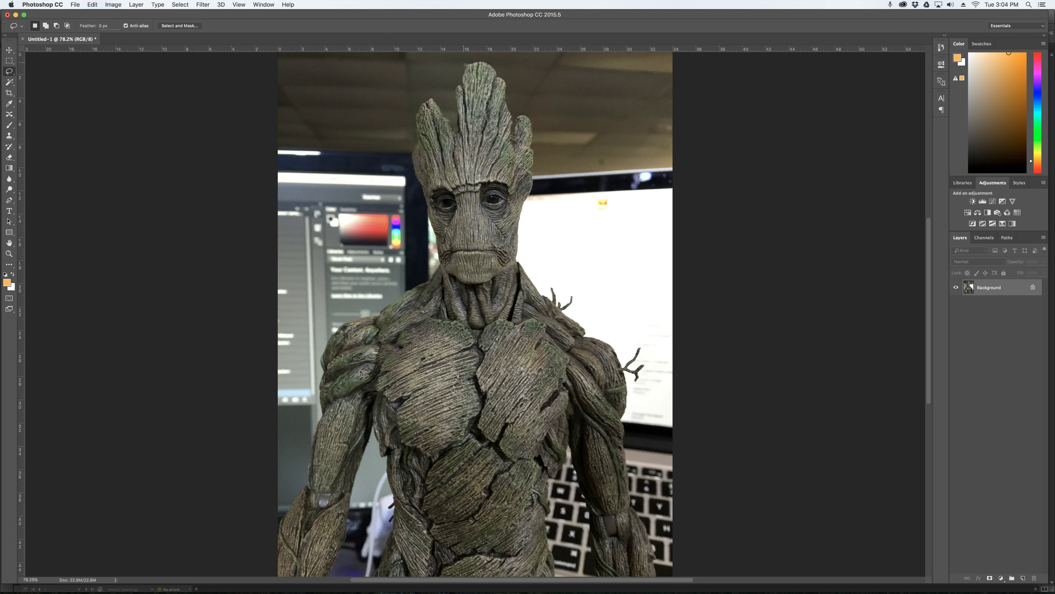
# Zoom in on Groot's head and begin the lasso outline from the branch tip down the branch edges.
pyautogui.scroll(5, 464, 64)
pyautogui.scroll(-5, 475, 85)
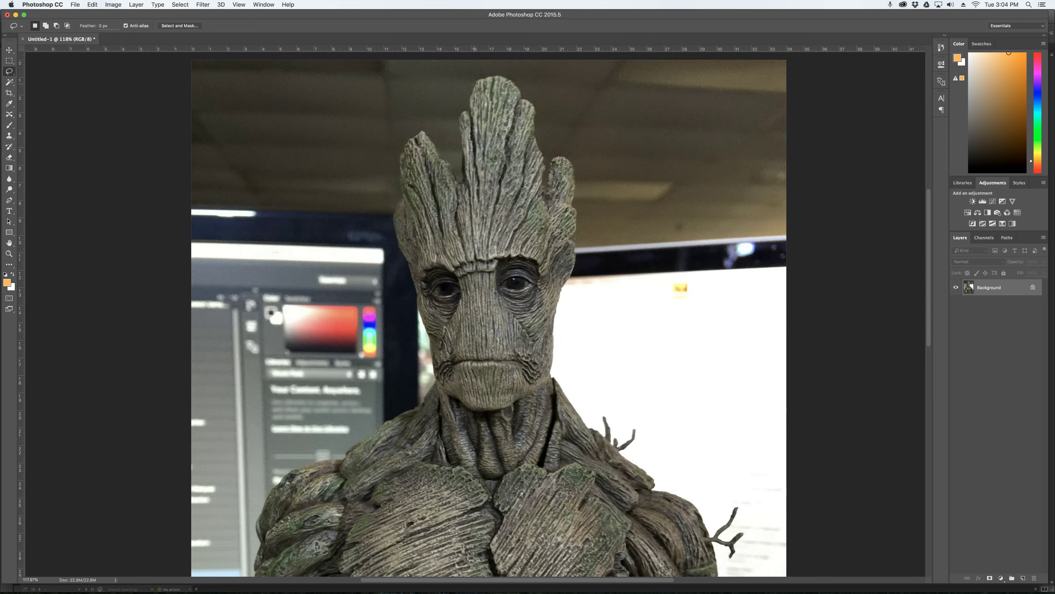
pyautogui.scroll(5, 475, 85)
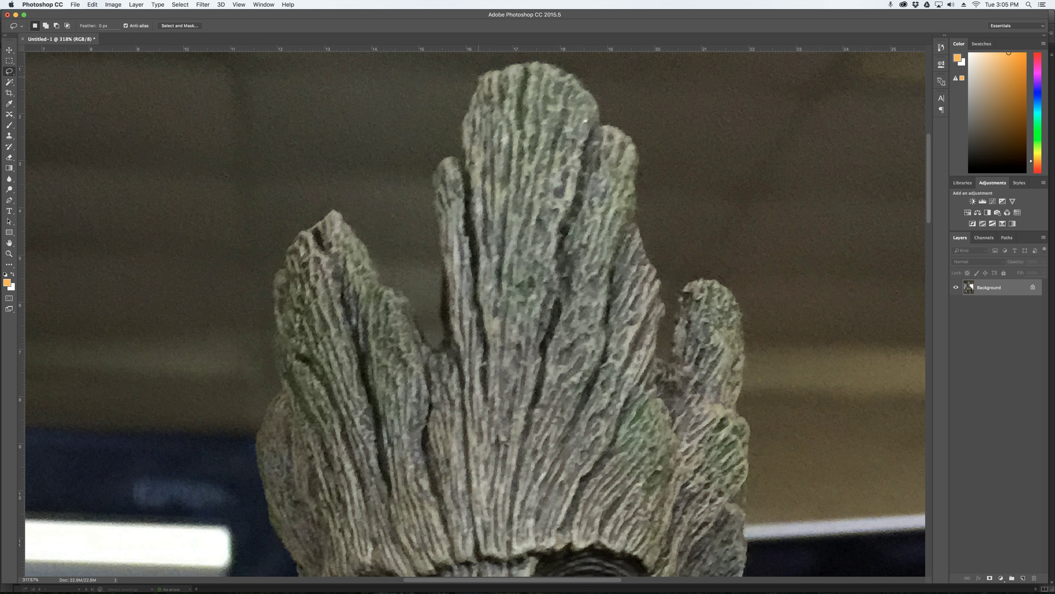
pyautogui.click(479, 77)
pyautogui.moveTo(465, 124)
pyautogui.mouseDown()
pyautogui.moveTo(470, 162)
pyautogui.moveTo(443, 162)
pyautogui.moveTo(436, 187)
pyautogui.moveTo(443, 300)
pyautogui.moveTo(448, 291)
pyautogui.moveTo(448, 342)
pyautogui.moveTo(436, 354)
pyautogui.moveTo(366, 254)
pyautogui.mouseUp()
pyautogui.moveTo(331, 213); pyautogui.dragTo(300, 237)
pyautogui.moveTo(281, 279)
pyautogui.mouseDown()
pyautogui.moveTo(280, 328)
pyautogui.moveTo(268, 331)
pyautogui.moveTo(280, 329)
pyautogui.moveTo(289, 390)
pyautogui.moveTo(278, 390)
pyautogui.moveTo(301, 350)
pyautogui.moveTo(270, 518)
pyautogui.moveTo(243, 591)
pyautogui.moveTo(281, 414)
pyautogui.moveTo(285, 173)
pyautogui.moveTo(265, 181)
pyautogui.moveTo(264, 270)
pyautogui.moveTo(324, 400)
pyautogui.moveTo(363, 580)
pyautogui.moveTo(320, 233)
pyautogui.moveTo(355, 322)
pyautogui.moveTo(368, 416)
pyautogui.mouseUp()
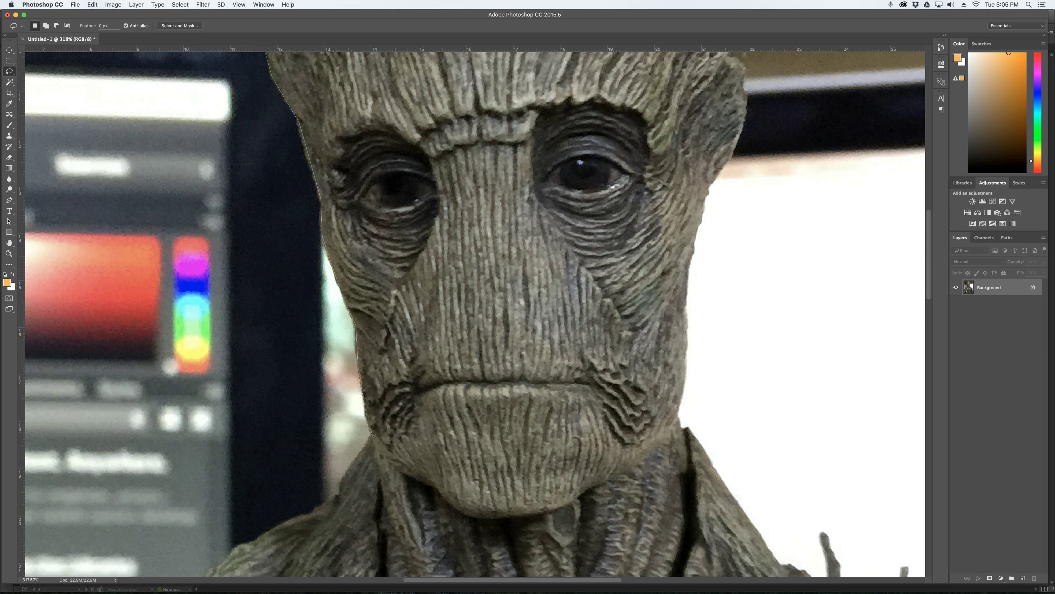
# Trace the lasso down Groot's neck, around both arms and the torso, and back toward the head.
pyautogui.moveTo(372, 435)
pyautogui.mouseDown()
pyautogui.moveTo(347, 501)
pyautogui.moveTo(217, 551)
pyautogui.moveTo(229, 553)
pyautogui.moveTo(279, 445)
pyautogui.moveTo(255, 559)
pyautogui.moveTo(241, 575)
pyautogui.moveTo(226, 359)
pyautogui.moveTo(238, 300)
pyautogui.moveTo(172, 315)
pyautogui.moveTo(136, 366)
pyautogui.moveTo(125, 586)
pyautogui.moveTo(125, 357)
pyautogui.moveTo(64, 466)
pyautogui.moveTo(98, 546)
pyautogui.moveTo(140, 540)
pyautogui.moveTo(174, 468)
pyautogui.moveTo(179, 400)
pyautogui.mouseUp()
pyautogui.scroll(-6, 233, 559)
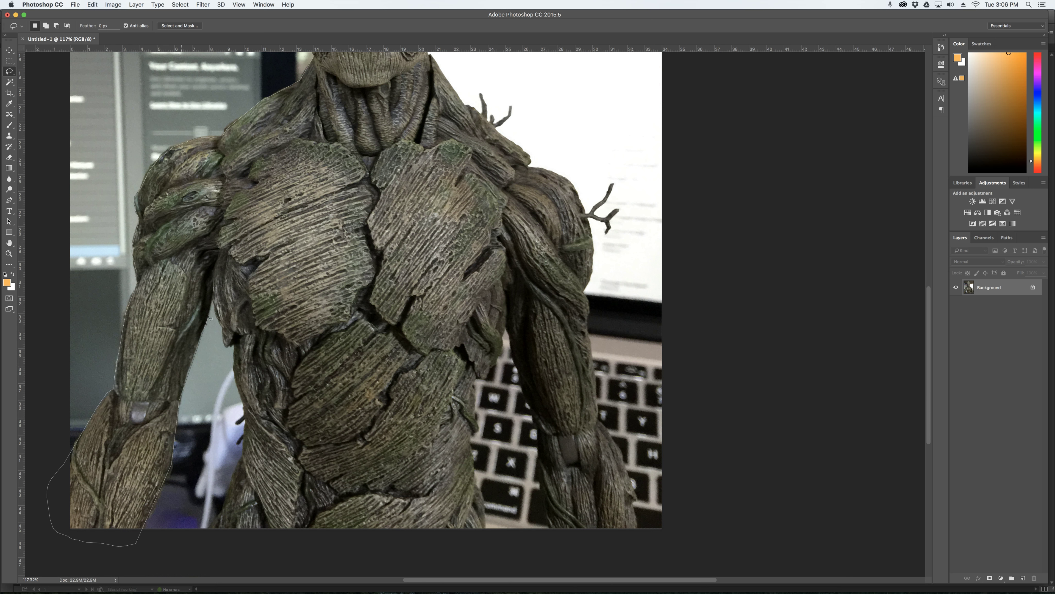
pyautogui.moveTo(209, 318)
pyautogui.mouseDown()
pyautogui.moveTo(226, 339)
pyautogui.moveTo(214, 305)
pyautogui.moveTo(233, 349)
pyautogui.moveTo(235, 417)
pyautogui.moveTo(250, 413)
pyautogui.moveTo(211, 536)
pyautogui.moveTo(485, 548)
pyautogui.moveTo(496, 536)
pyautogui.moveTo(481, 537)
pyautogui.moveTo(474, 436)
pyautogui.mouseUp()
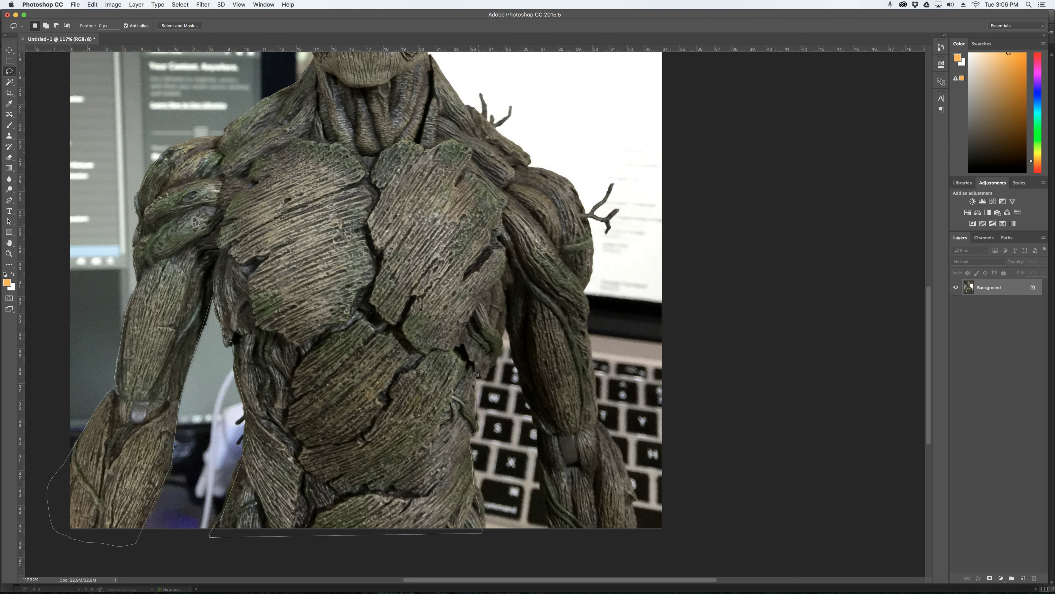
pyautogui.moveTo(475, 374); pyautogui.dragTo(496, 365)
pyautogui.moveTo(506, 329)
pyautogui.mouseDown()
pyautogui.moveTo(545, 436)
pyautogui.moveTo(540, 493)
pyautogui.moveTo(551, 527)
pyautogui.moveTo(637, 545)
pyautogui.moveTo(632, 488)
pyautogui.moveTo(614, 489)
pyautogui.moveTo(611, 412)
pyautogui.moveTo(612, 438)
pyautogui.moveTo(599, 422)
pyautogui.moveTo(589, 287)
pyautogui.moveTo(578, 322)
pyautogui.moveTo(609, 237)
pyautogui.moveTo(596, 244)
pyautogui.moveTo(594, 219)
pyautogui.moveTo(592, 264)
pyautogui.moveTo(585, 211)
pyautogui.moveTo(580, 283)
pyautogui.moveTo(570, 263)
pyautogui.moveTo(529, 248)
pyautogui.moveTo(469, 187)
pyautogui.moveTo(427, 276)
pyautogui.moveTo(432, 374)
pyautogui.moveTo(449, 272)
pyautogui.mouseUp()
pyautogui.scroll(5, 586, 211)
pyautogui.scroll(15, 457, 209)
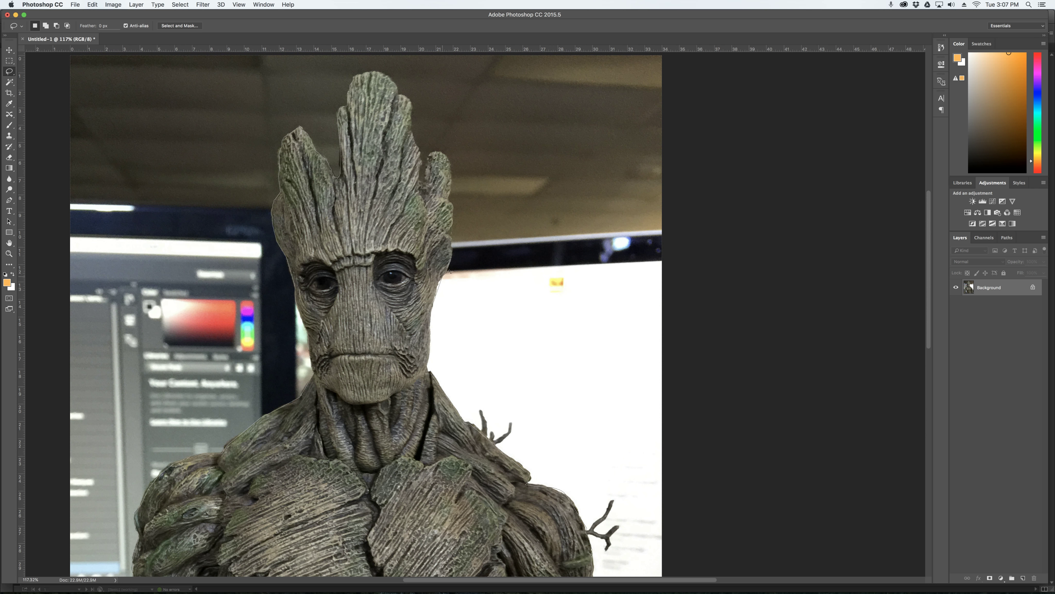
# Trace up the right edge of the head branch to close the lasso selection around Groot.
pyautogui.moveTo(449, 200)
pyautogui.mouseDown()
pyautogui.moveTo(448, 166)
pyautogui.moveTo(424, 167)
pyautogui.moveTo(421, 180)
pyautogui.moveTo(415, 139)
pyautogui.mouseUp()
pyautogui.scroll(10, 460, 188)
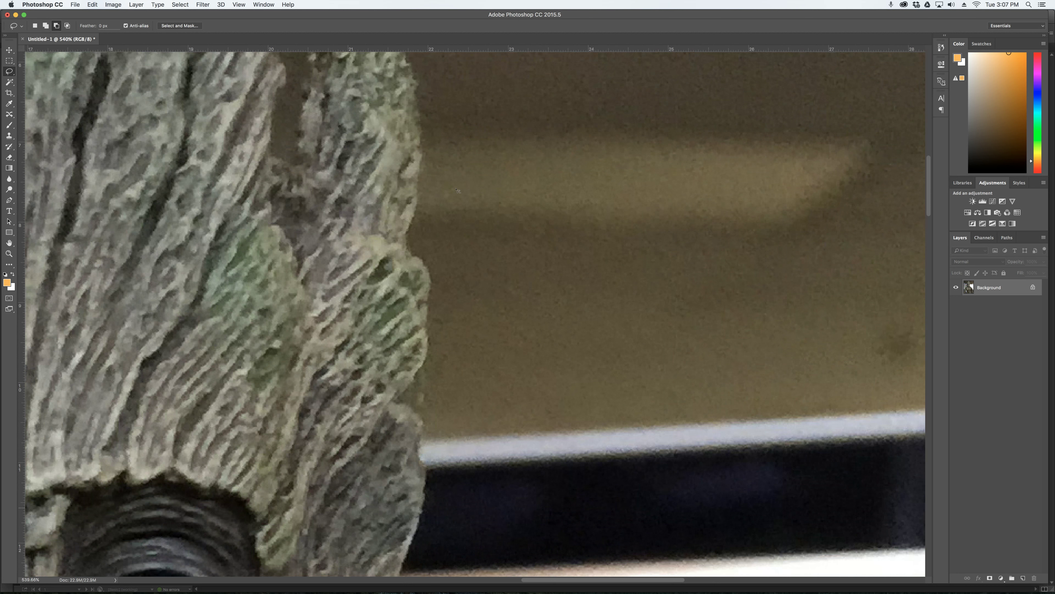
pyautogui.scroll(-5, 457, 190)
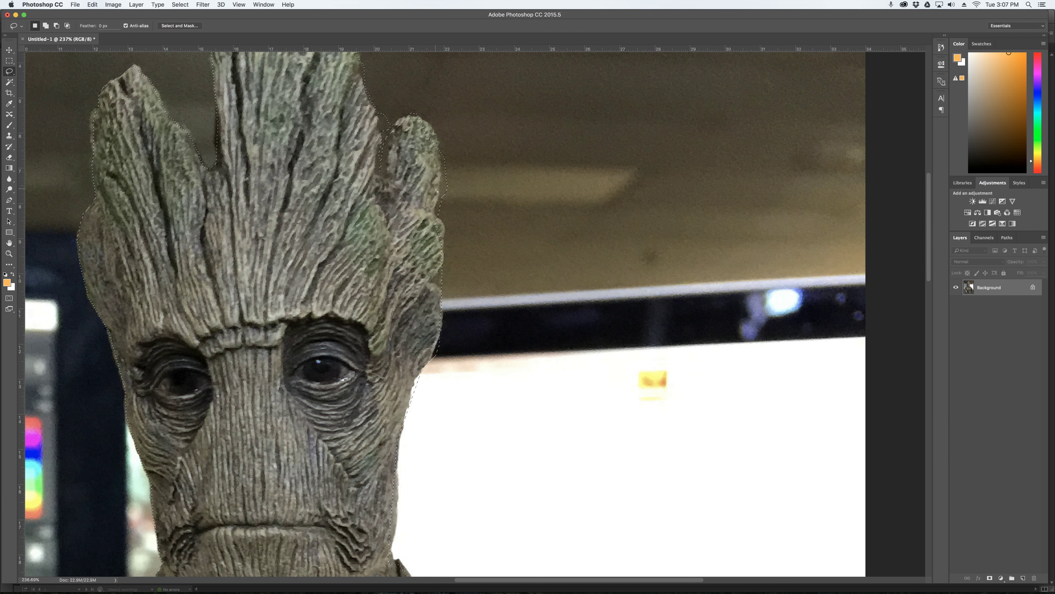
# Subtract the background gap between Groot's head branches from the selection, then zoom out to 78.6%.
pyautogui.press('alt')
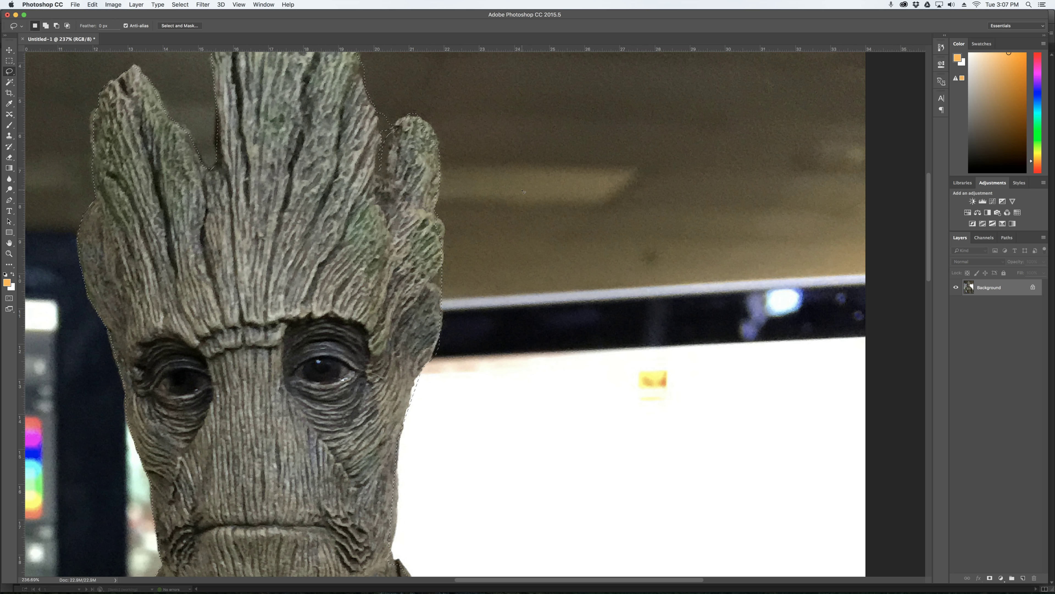
pyautogui.press('shift')
pyautogui.moveTo(394, 106)
pyautogui.mouseDown()
pyautogui.moveTo(346, 111)
pyautogui.moveTo(338, 171)
pyautogui.moveTo(328, 174)
pyautogui.moveTo(334, 99)
pyautogui.mouseUp()
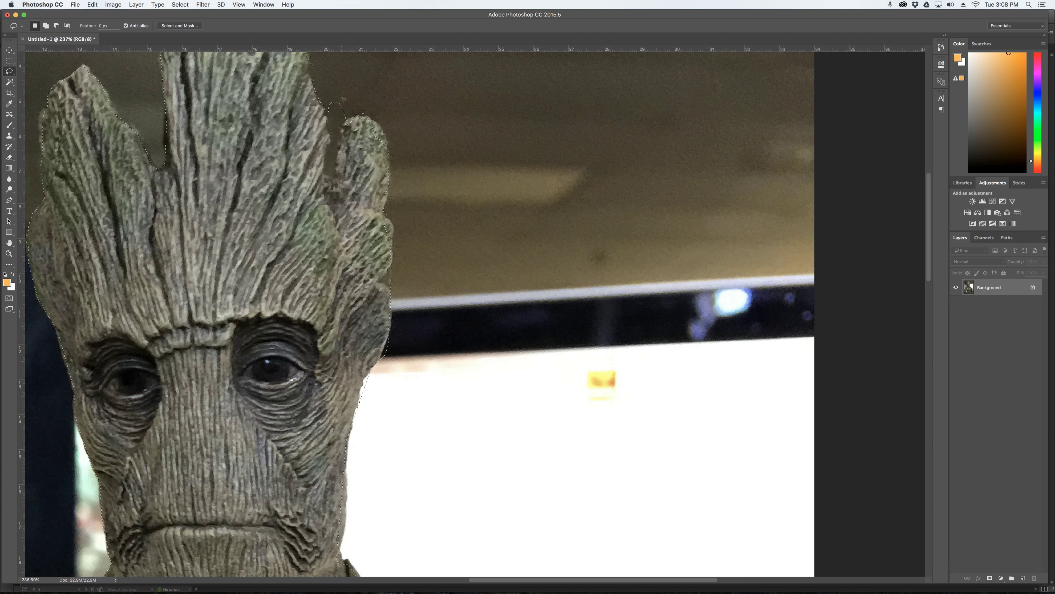
pyautogui.press('alt')
pyautogui.moveTo(336, 172)
pyautogui.mouseDown()
pyautogui.moveTo(326, 174)
pyautogui.moveTo(325, 160)
pyautogui.moveTo(330, 102)
pyautogui.moveTo(342, 92)
pyautogui.mouseUp()
pyautogui.press('shift')
pyautogui.press('alt')
pyautogui.press('shift')
pyautogui.press('alt')
pyautogui.scroll(-10, 456, 173)
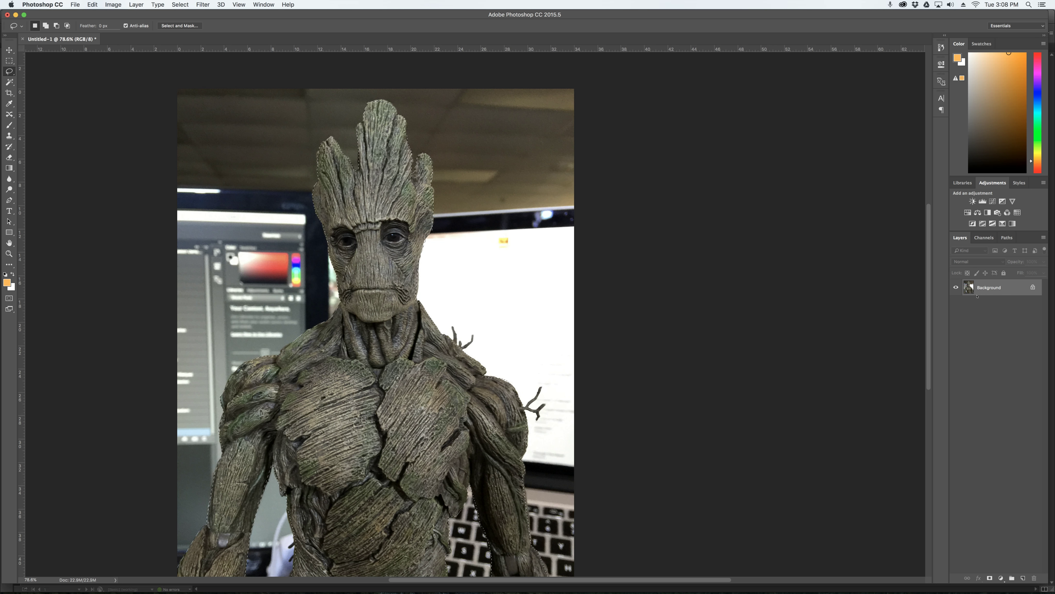
# Copy the selected figure to a new layer named Groot and hide the Background layer.
pyautogui.press('super+j')
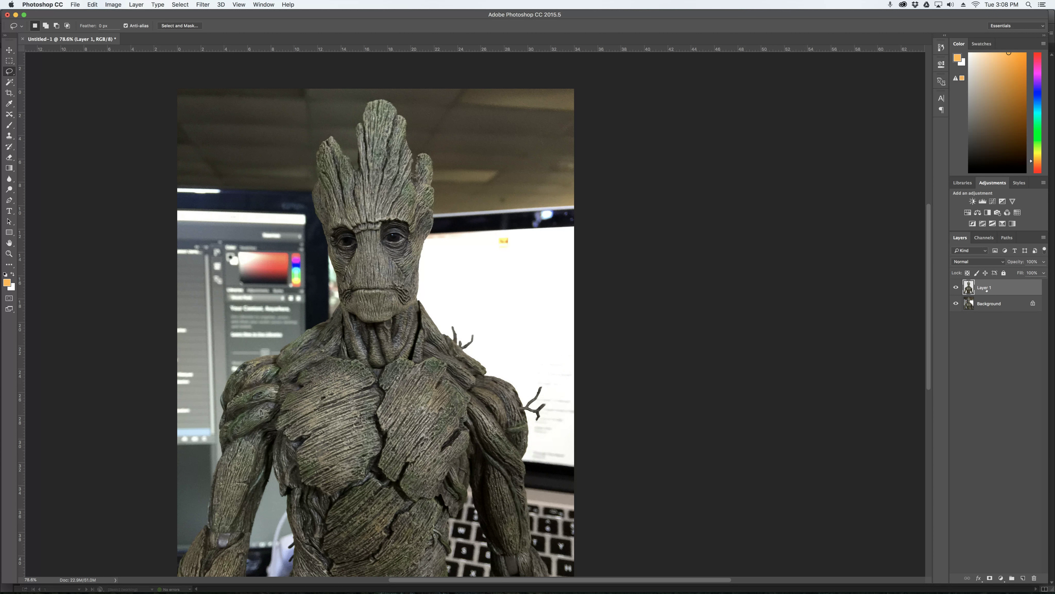
pyautogui.write('Groot')
pyautogui.press('Return')
pyautogui.click(956, 304)
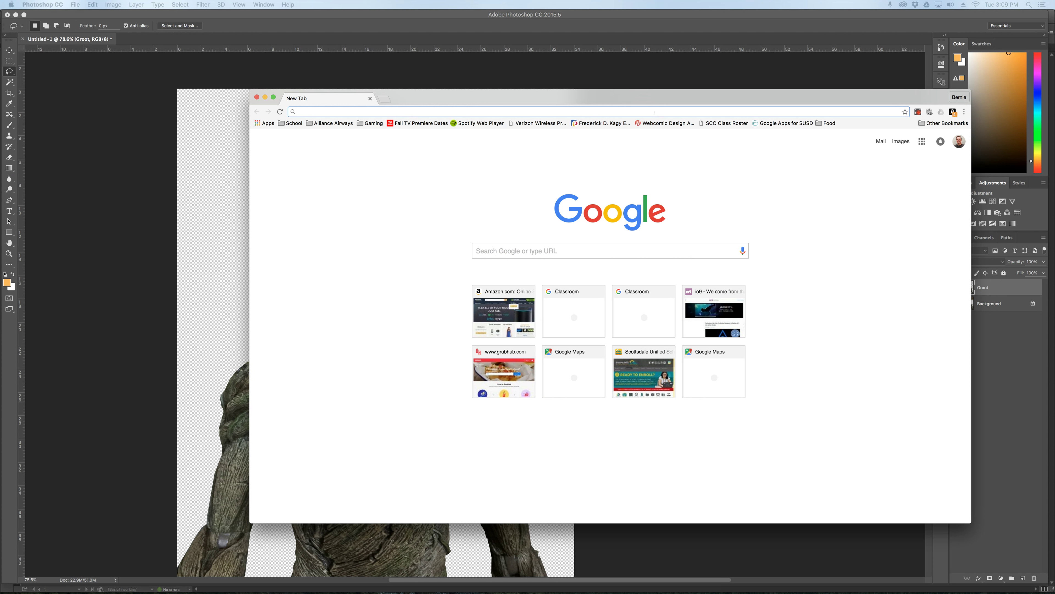
# Search Google for 'alien planet' and show only the image results.
pyautogui.write('alien')
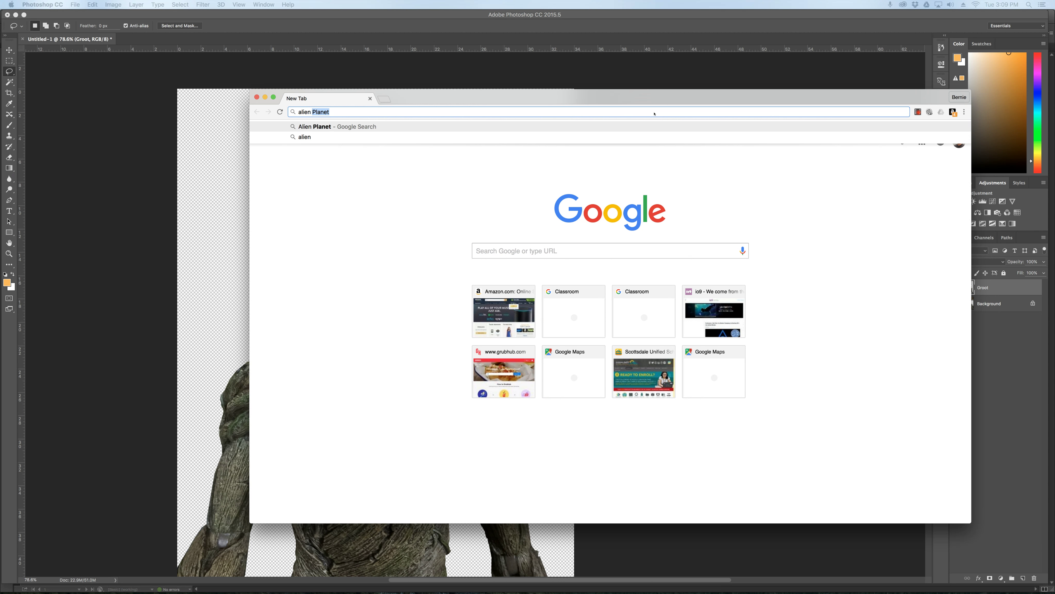
pyautogui.press('Return')
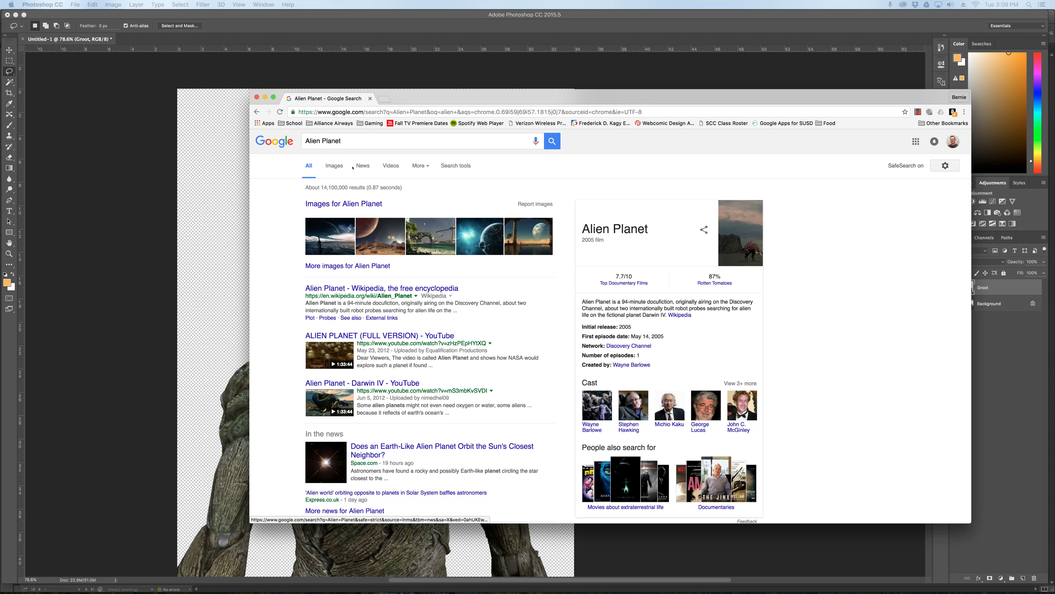
pyautogui.click(334, 166)
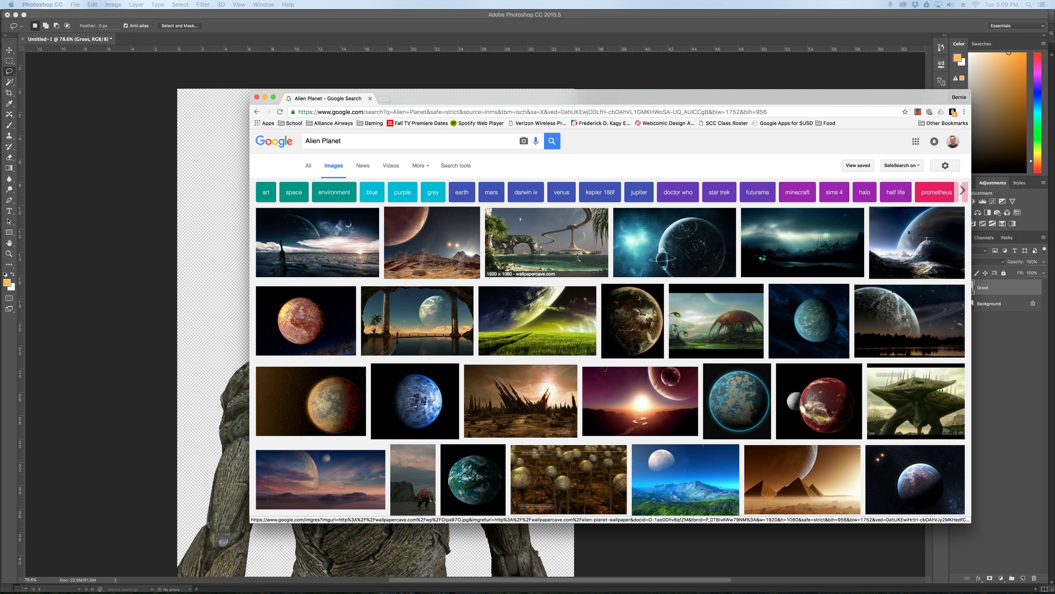
# Open the third planet wallpaper full-size, copy the image, and return to Photoshop.
pyautogui.click(541, 246)
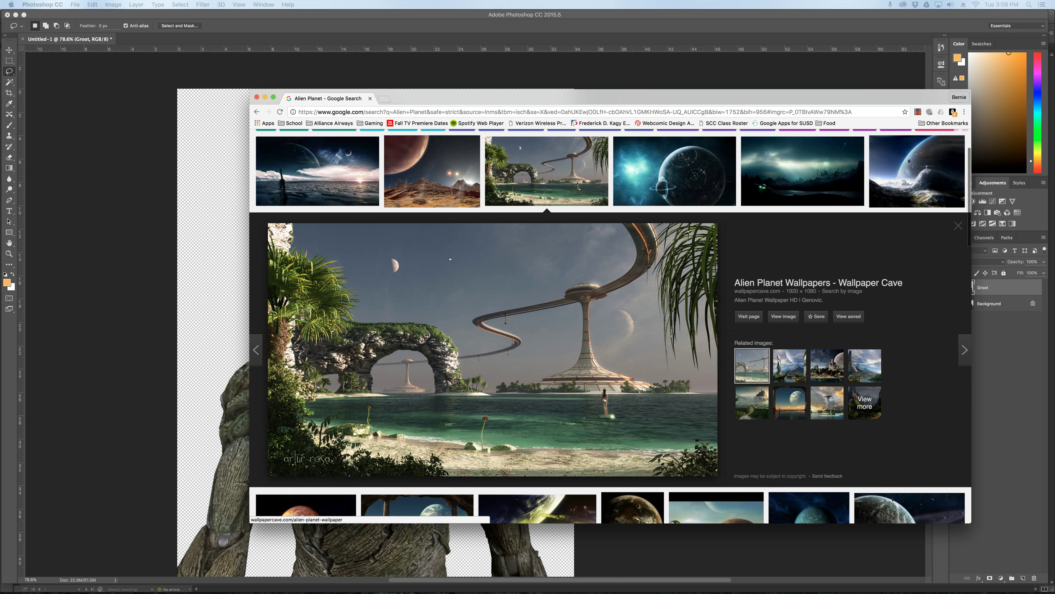
pyautogui.click(783, 316)
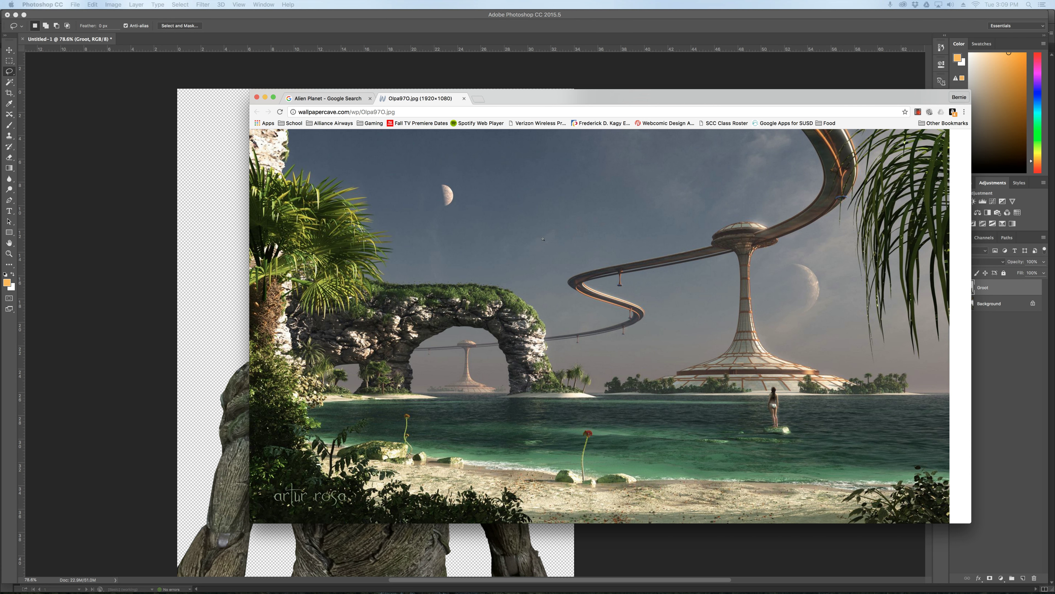
pyautogui.rightClick(541, 232)
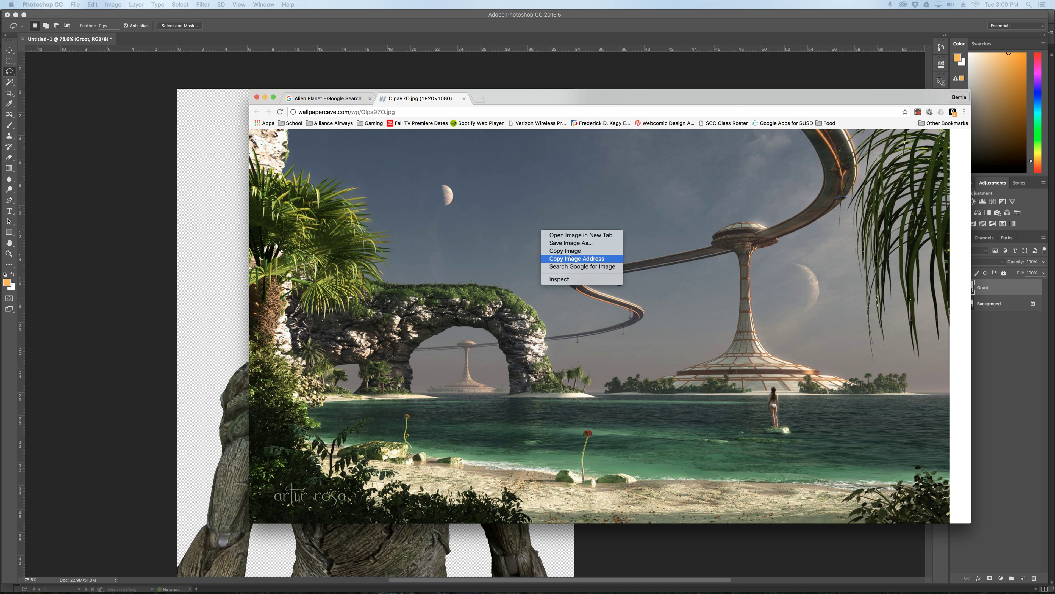
pyautogui.click(578, 251)
pyautogui.press('super+Tab')
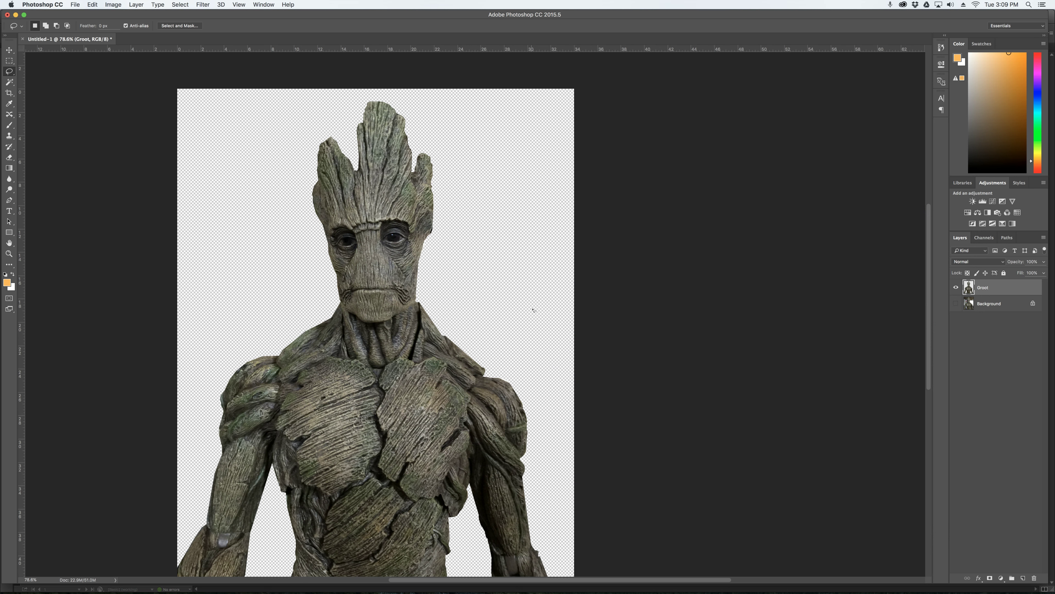
# Paste the copied wallpaper into the Groot document as Layer 1, converting its colour profile.
pyautogui.rightClick(525, 296)
pyautogui.click(492, 269)
pyautogui.press('super+v')
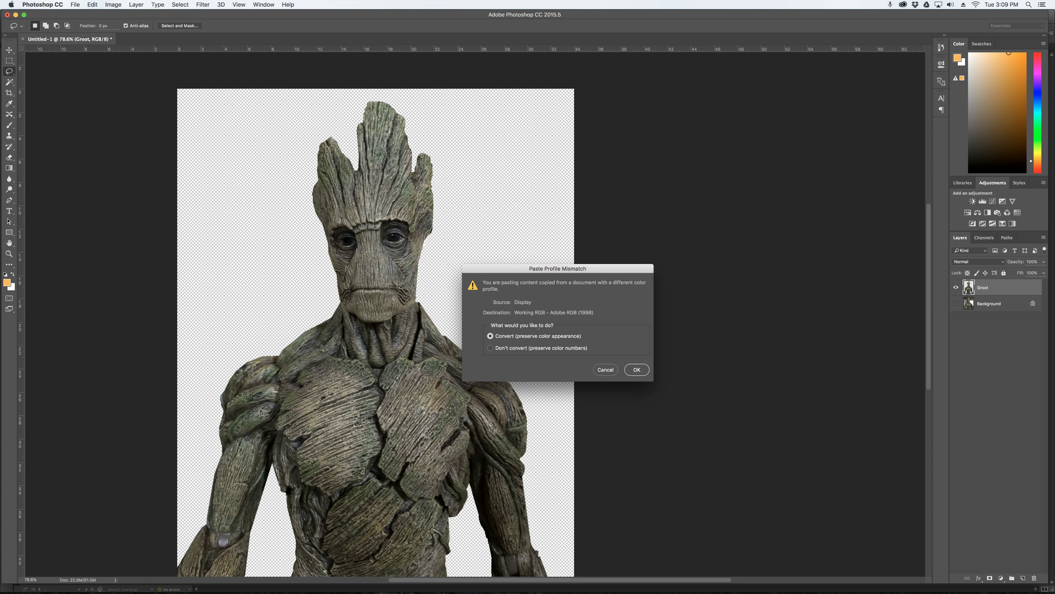
pyautogui.click(636, 369)
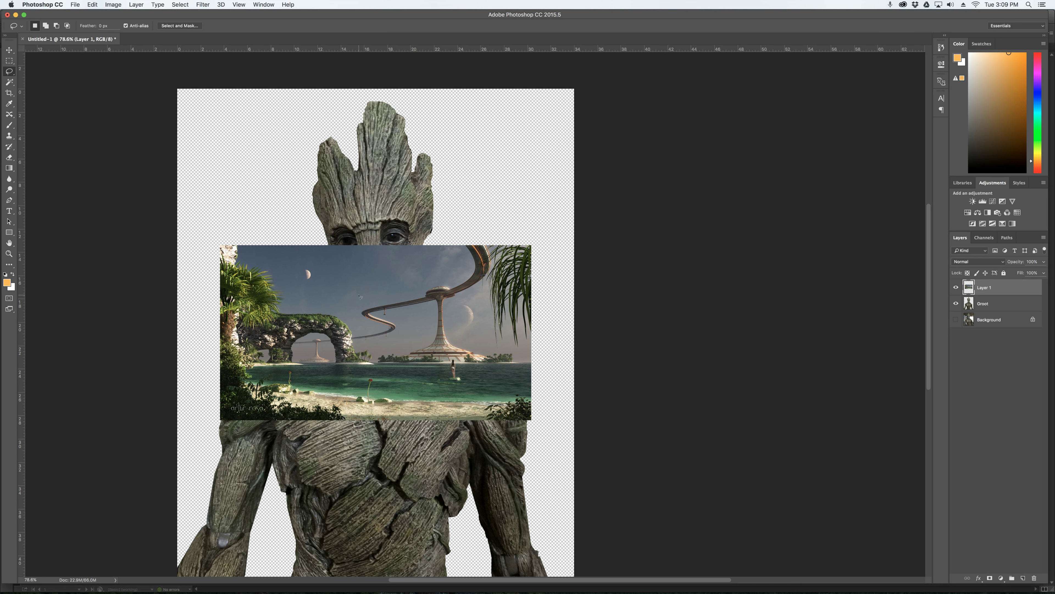
# Rename Layer 1 to 'Alien Planet' and move it below the Groot layer.
pyautogui.doubleClick(985, 288)
pyautogui.write('Alient Planet')
pyautogui.press('Return')
pyautogui.moveTo(1009, 287); pyautogui.dragTo(1009, 312)
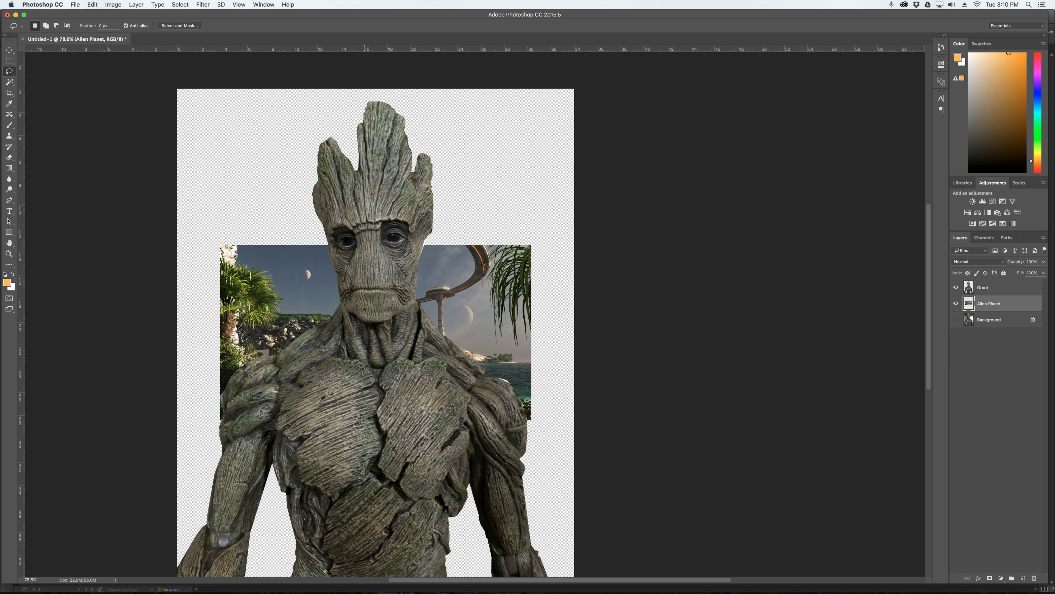
# Scale the Alien Planet layer to about 344% and shift it left so the domed tower sits behind Groot.
pyautogui.press('super+t')
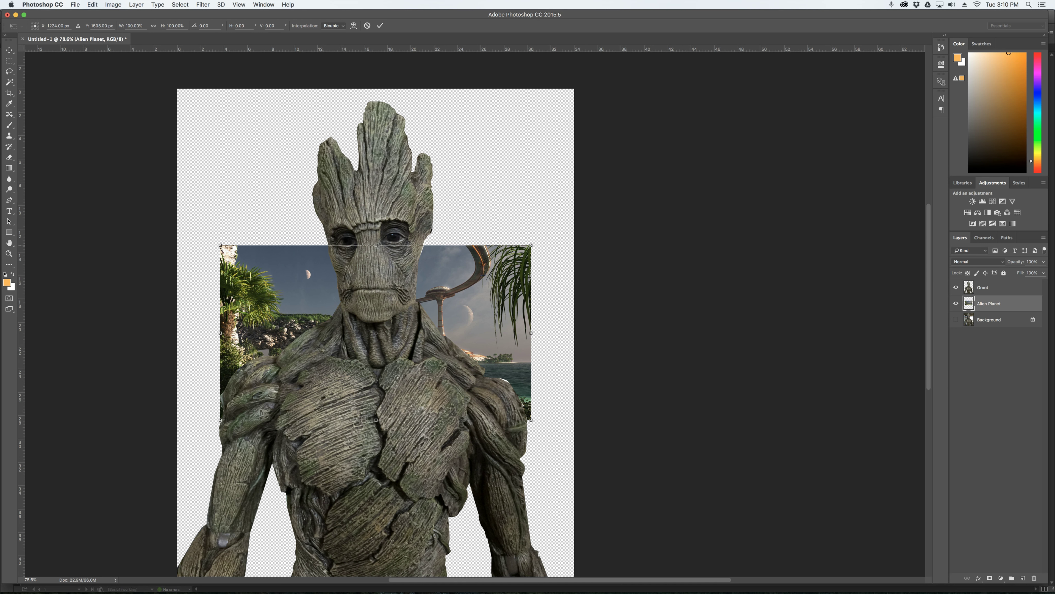
pyautogui.moveTo(531, 245); pyautogui.dragTo(930, 287)
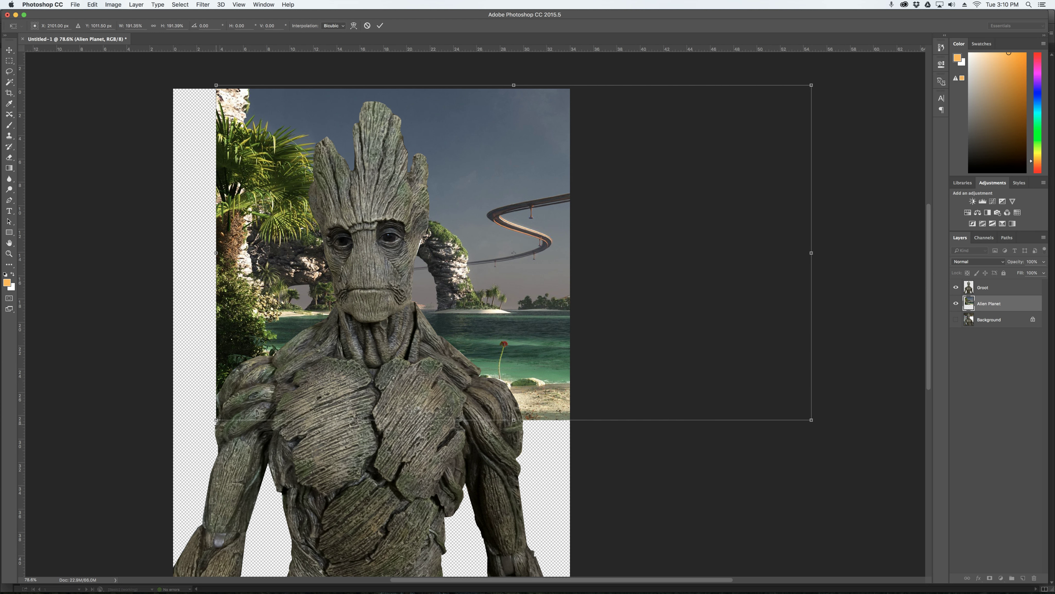
pyautogui.moveTo(216, 420); pyautogui.dragTo(44, 516)
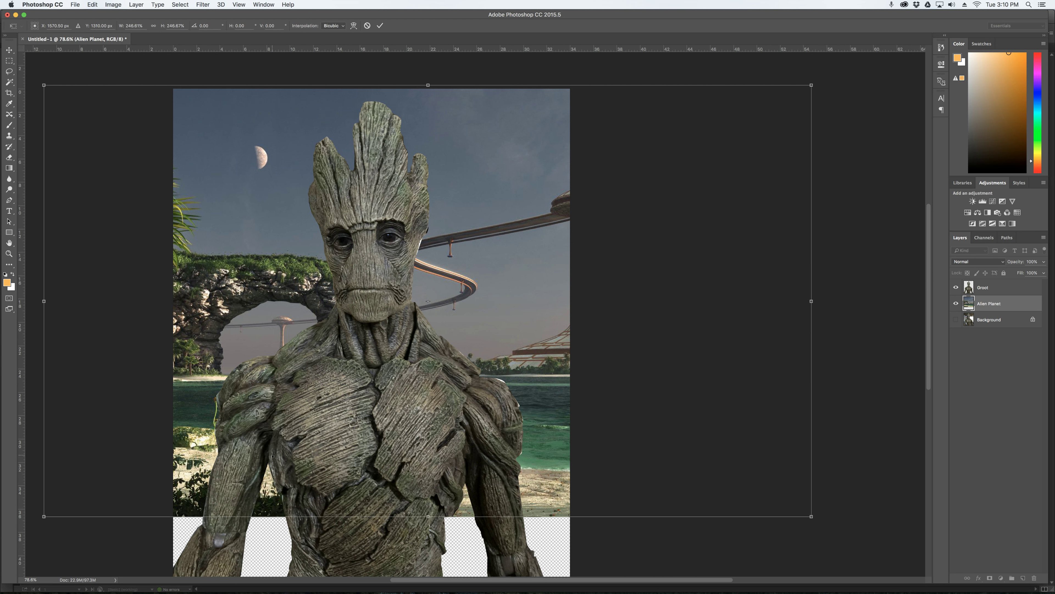
pyautogui.scroll(-5, 272, 456)
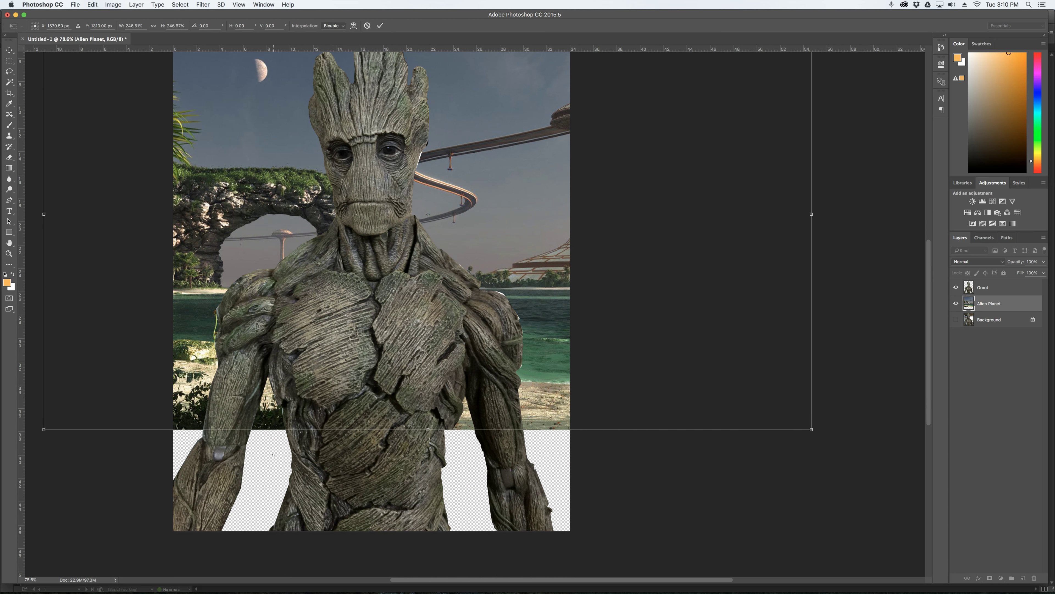
pyautogui.scroll(4, 273, 455)
pyautogui.scroll(-3, 273, 454)
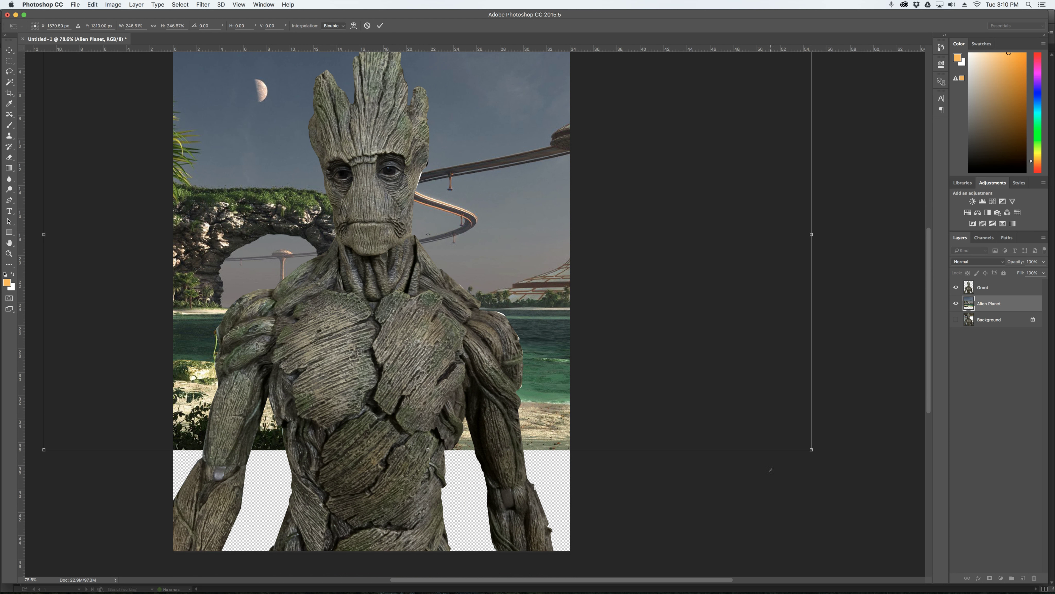
pyautogui.moveTo(812, 449); pyautogui.dragTo(742, 524)
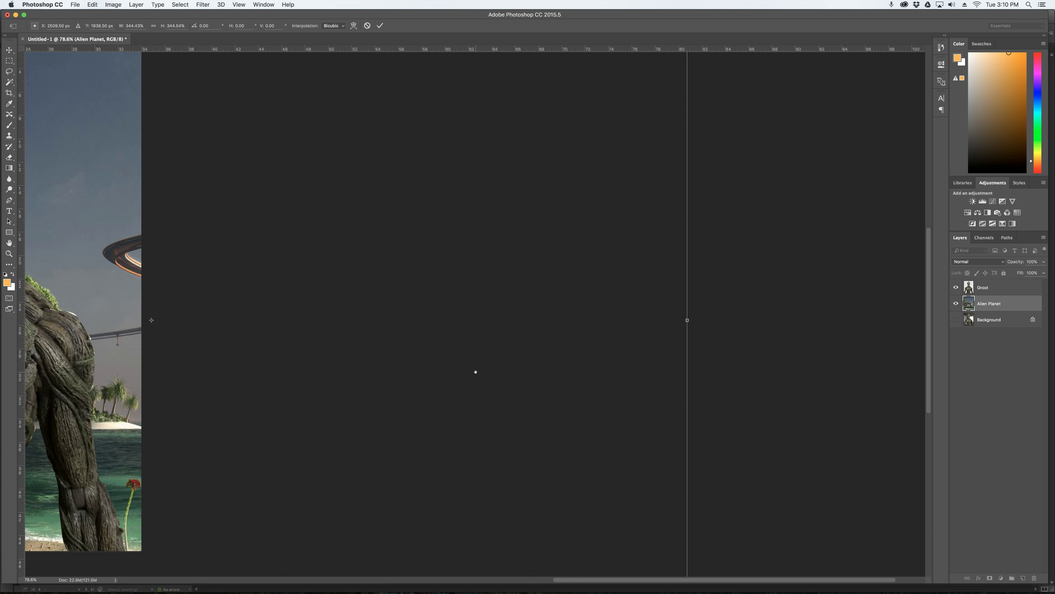
pyautogui.hscroll(-15, 411, 364)
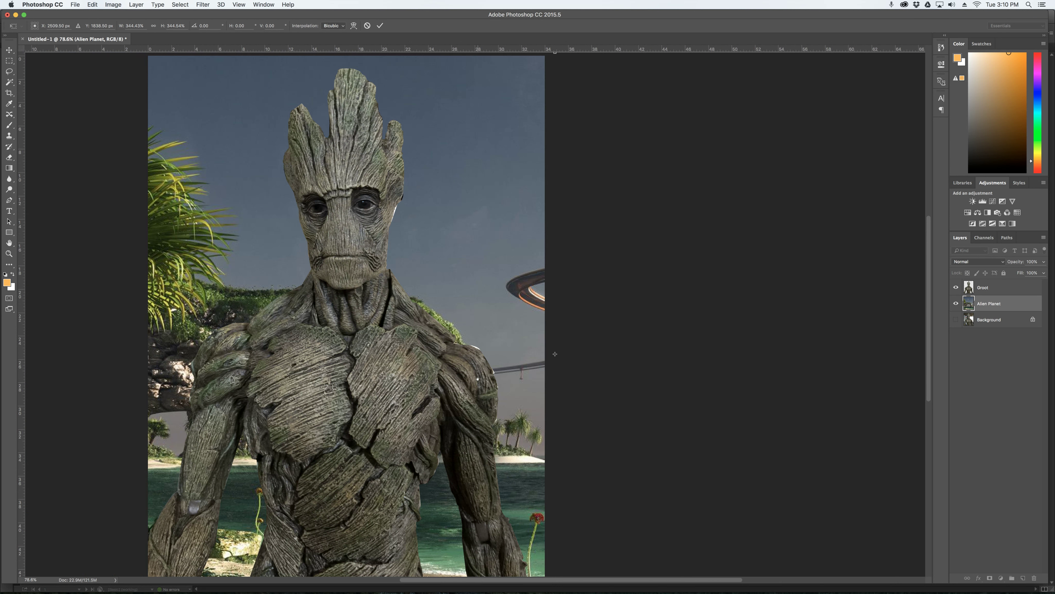
pyautogui.scroll(1, 488, 325)
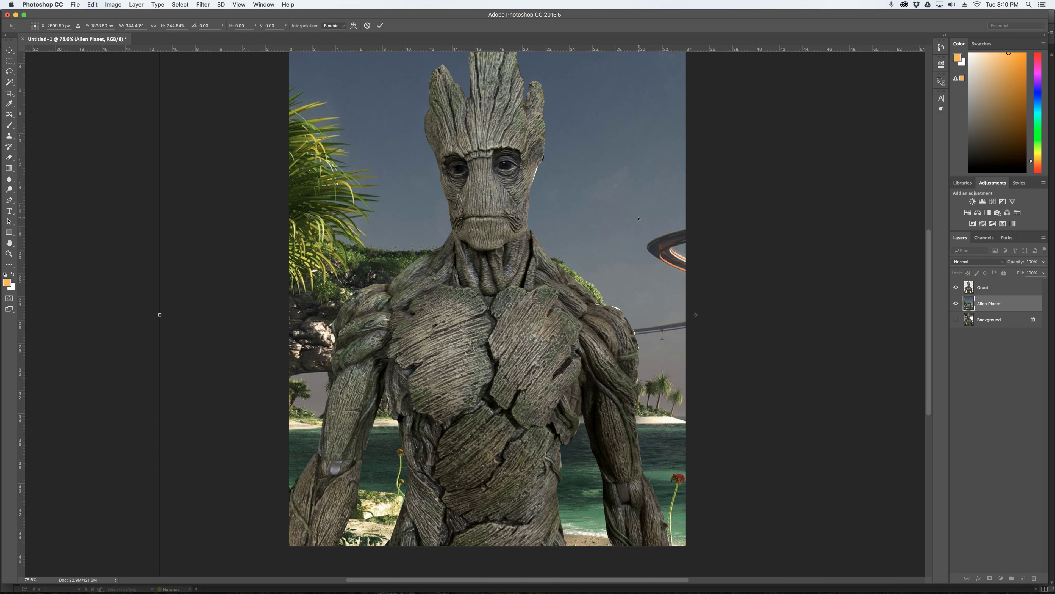
pyautogui.moveTo(638, 219); pyautogui.dragTo(348, 206)
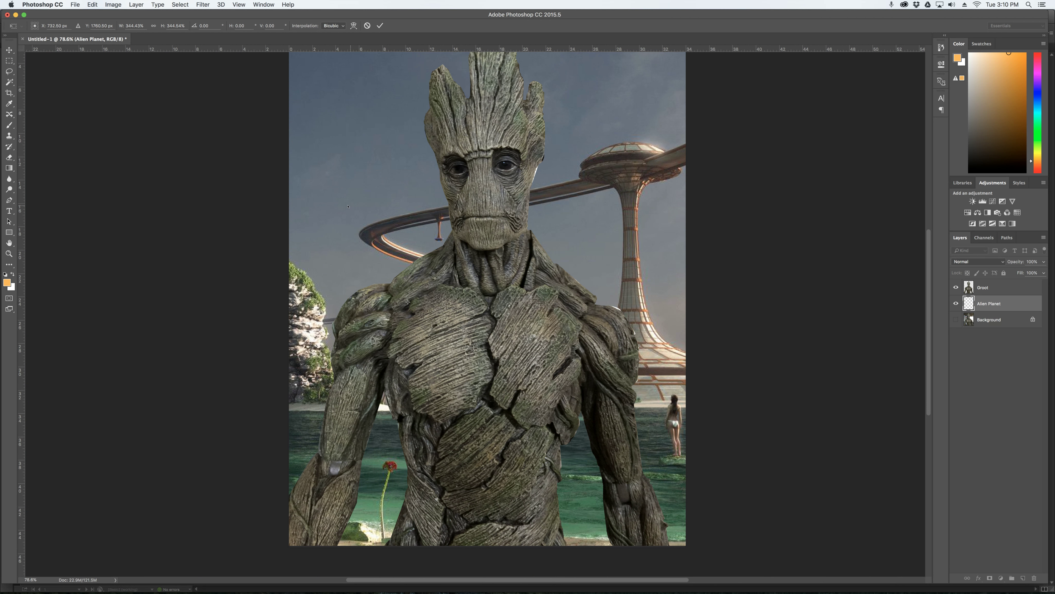
# Commit the enlarged Alien Planet background and zoom out to view the whole Groot composition.
pyautogui.press('Return')
pyautogui.press('l')
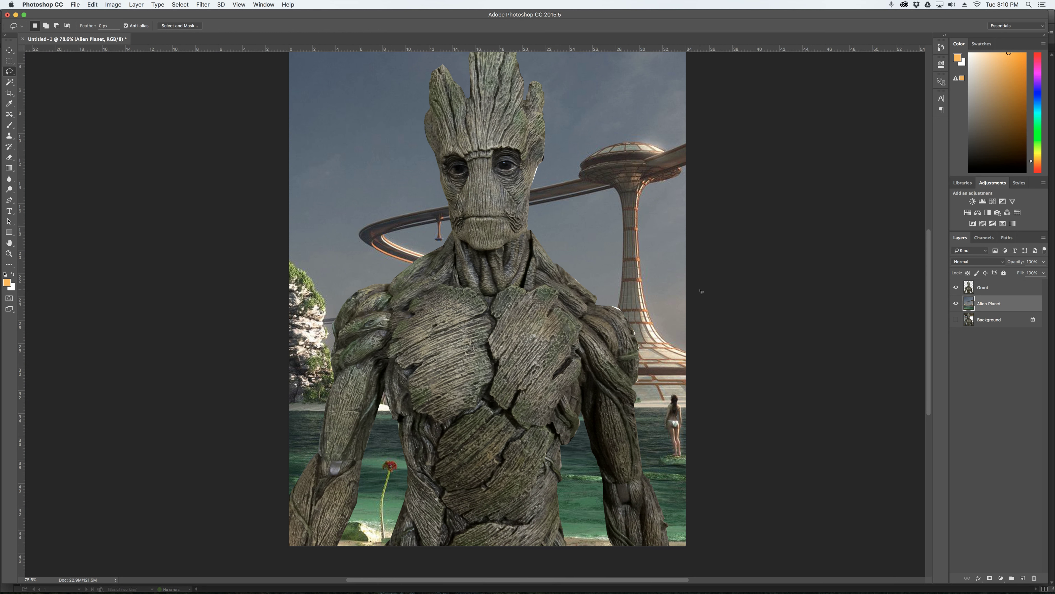
pyautogui.scroll(-3, 701, 291)
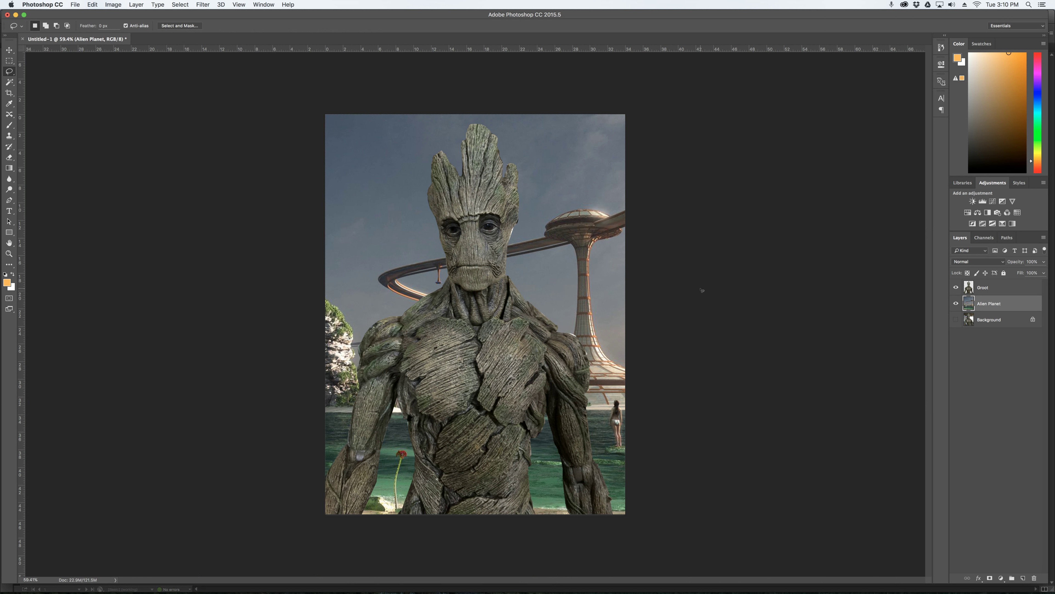